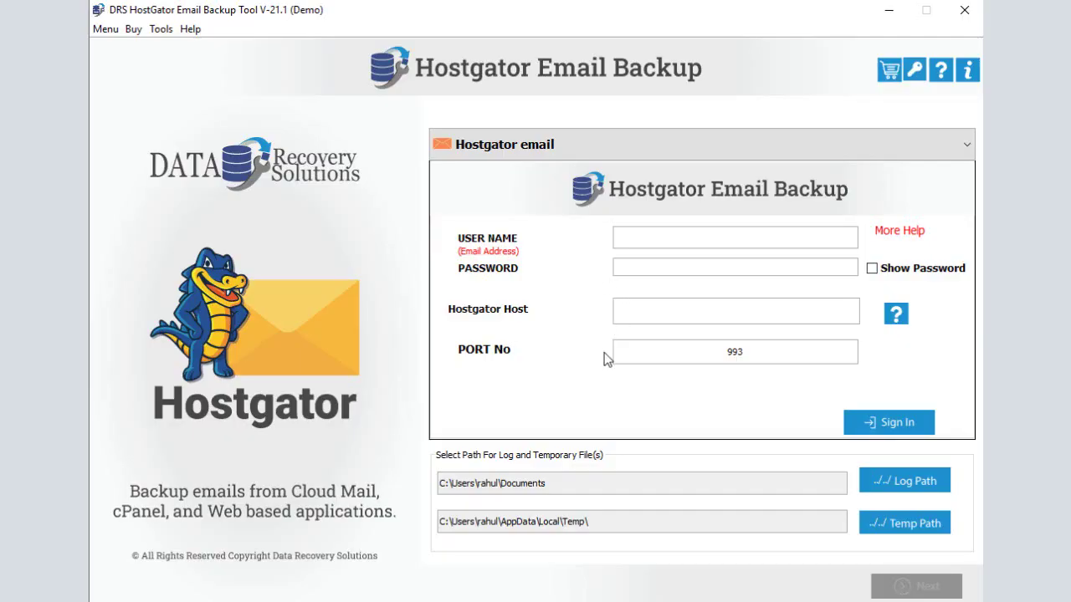
- Fill in the account's e-mail address, password and HostGator host name
click(649, 239)
key(ctrl+v)
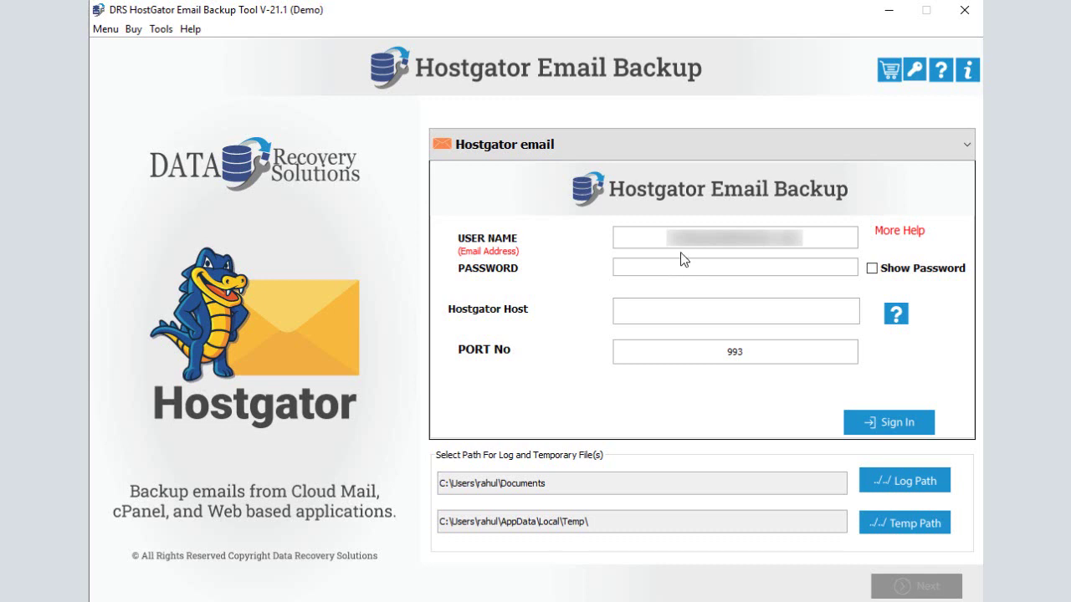
click(688, 268)
key(ctrl+v)
click(678, 310)
key(ctrl+v)
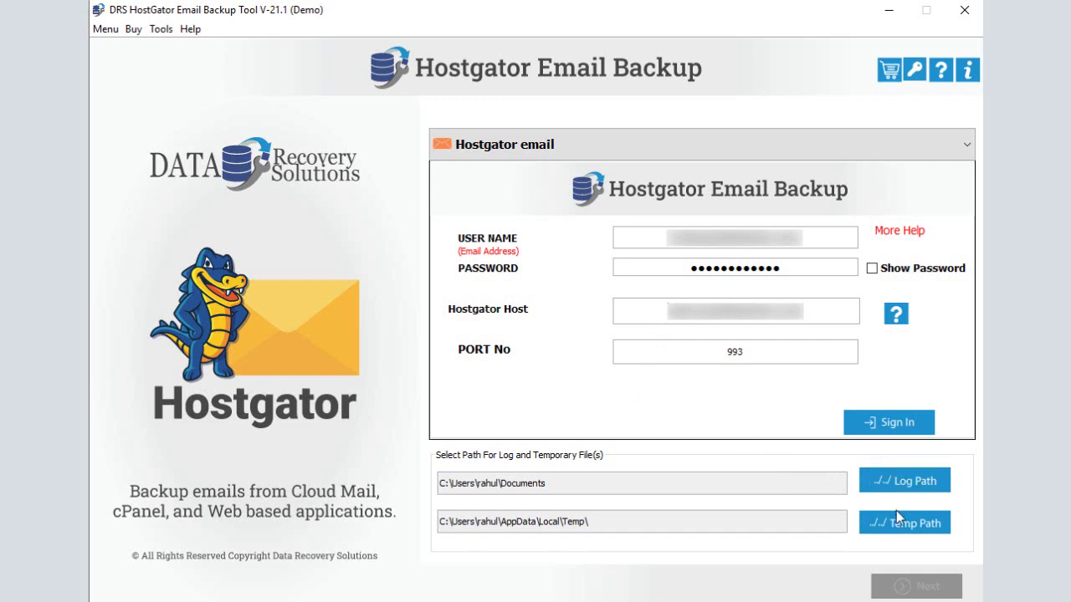
- Sign in, select the account with all its INBOX folders, and continue to backup options
click(877, 420)
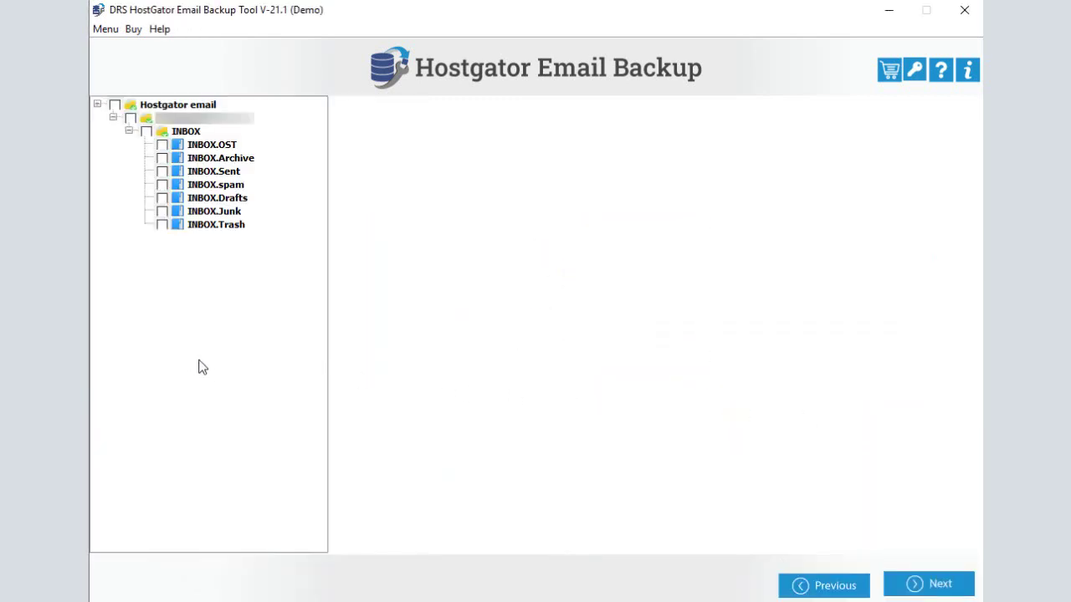
click(130, 118)
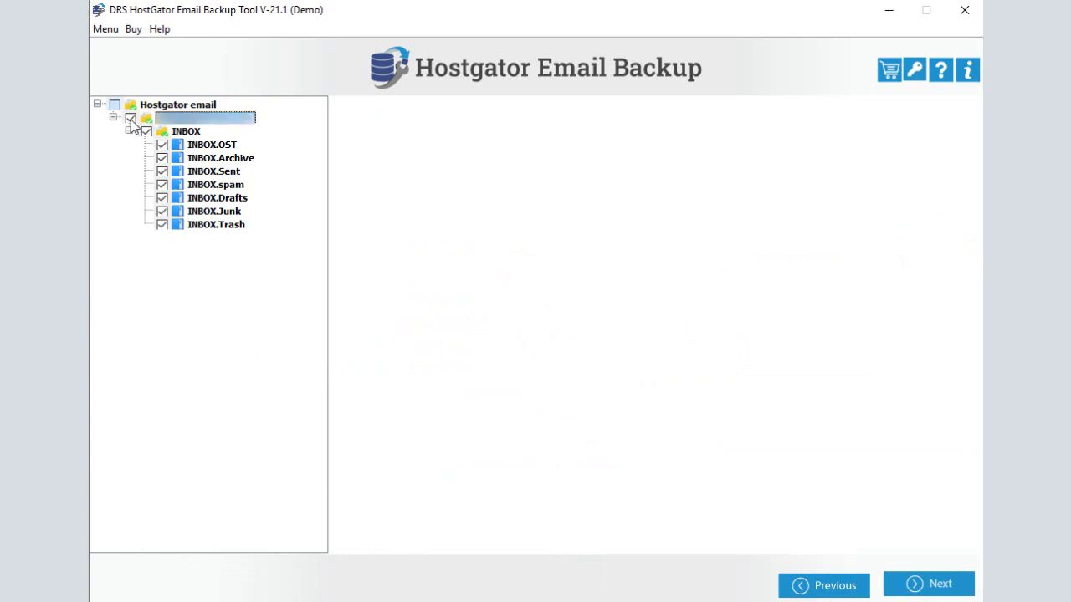
click(929, 583)
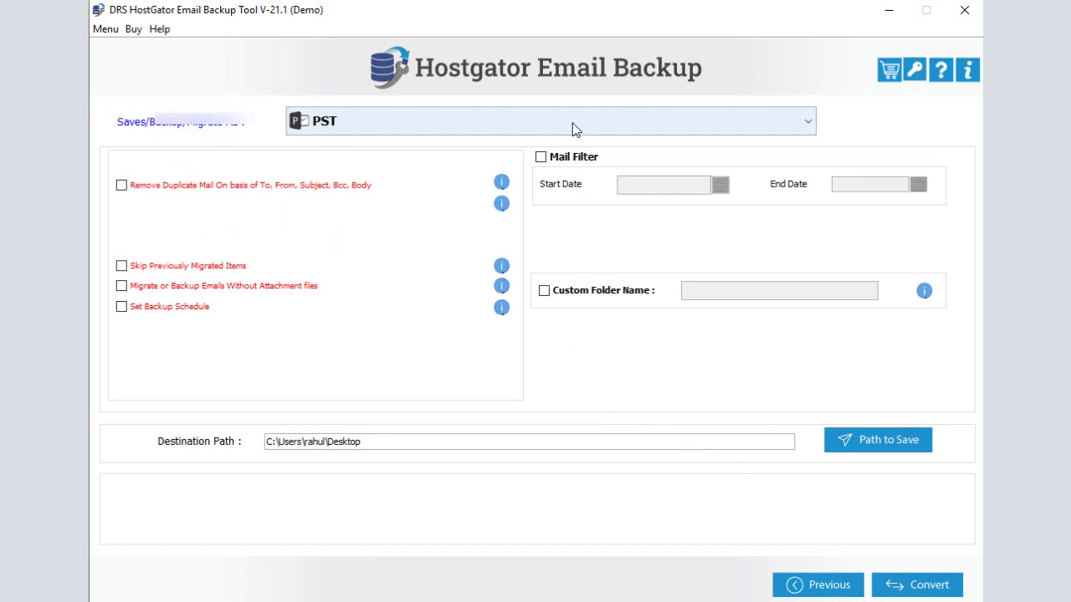
click(700, 130)
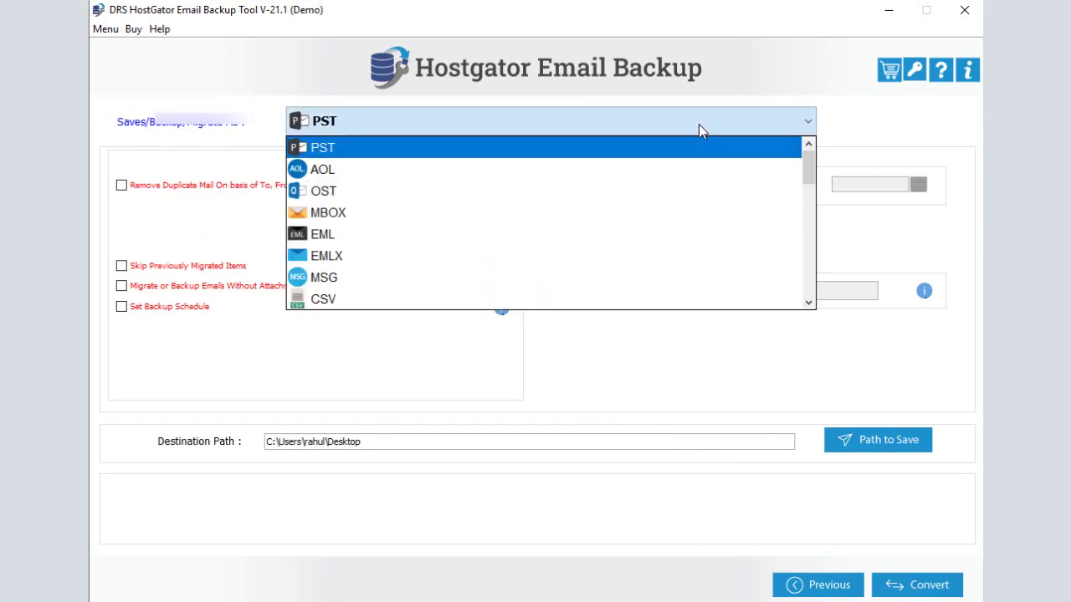
click(488, 157)
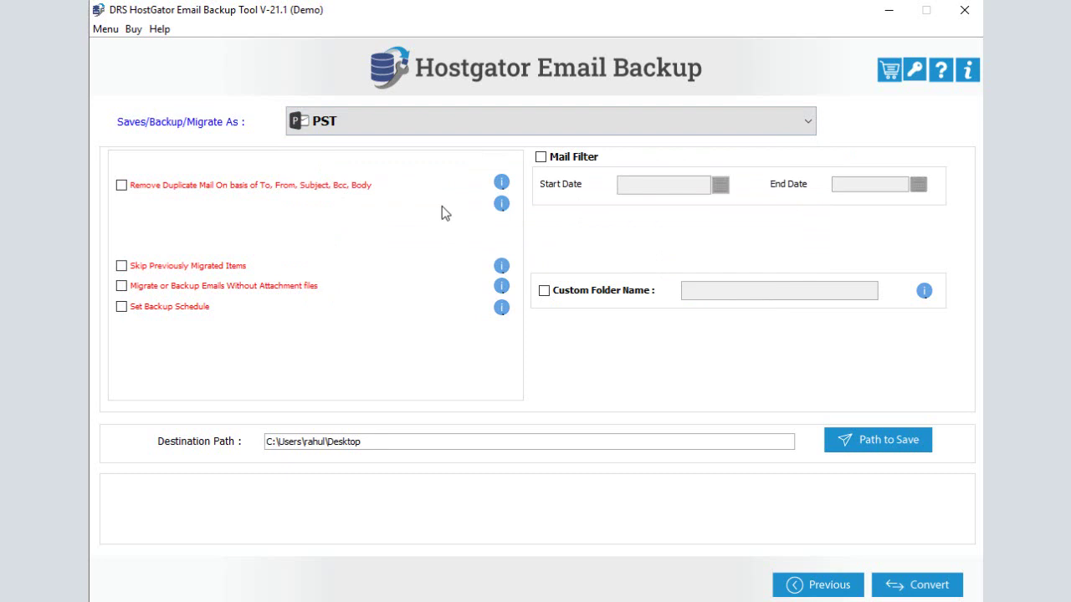
click(121, 185)
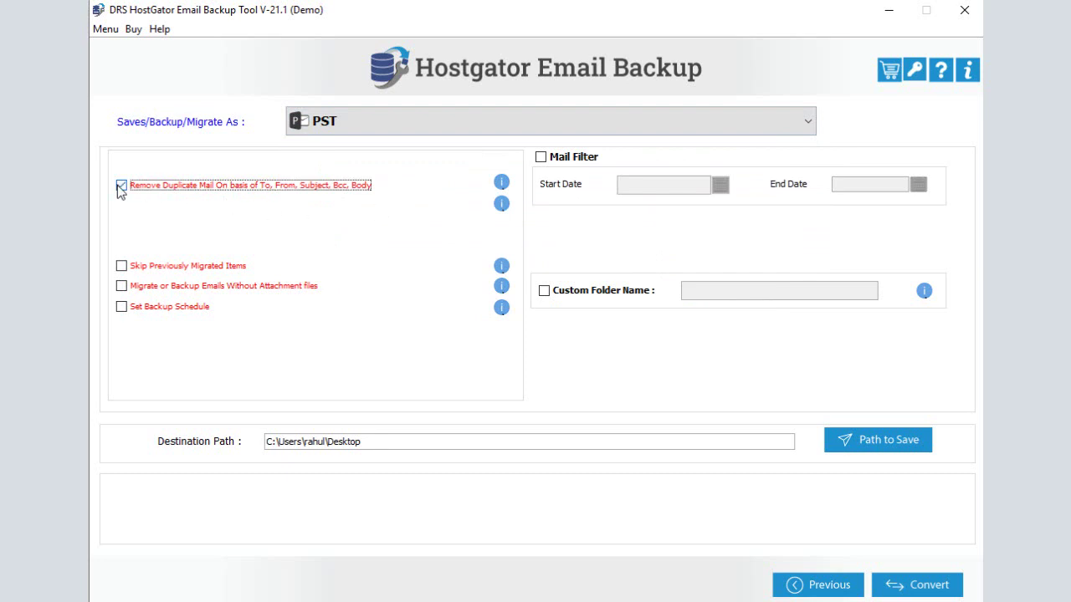
click(117, 185)
click(134, 267)
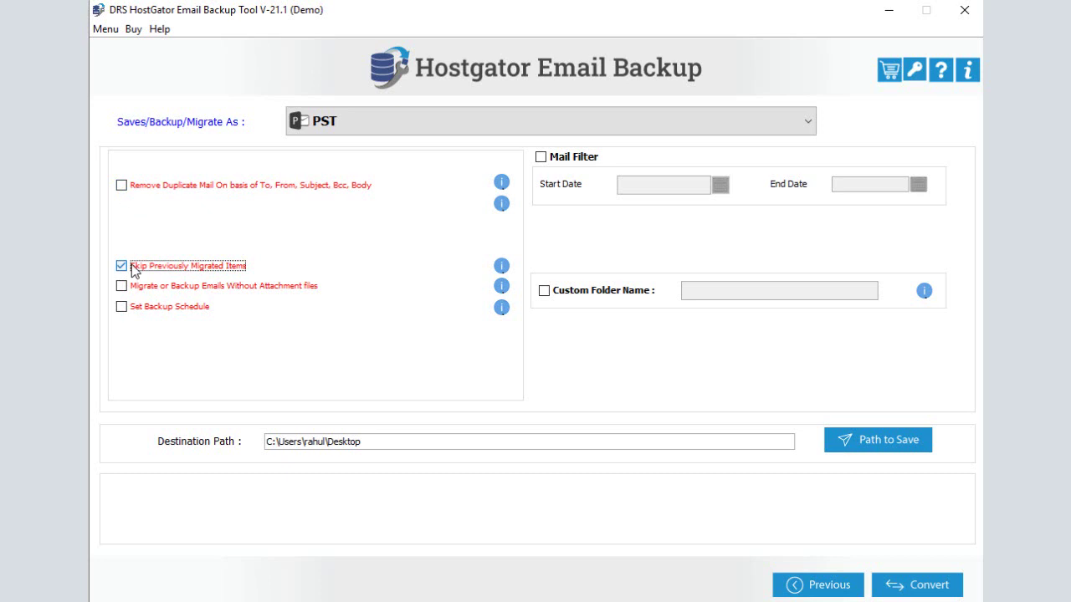
click(134, 269)
click(135, 287)
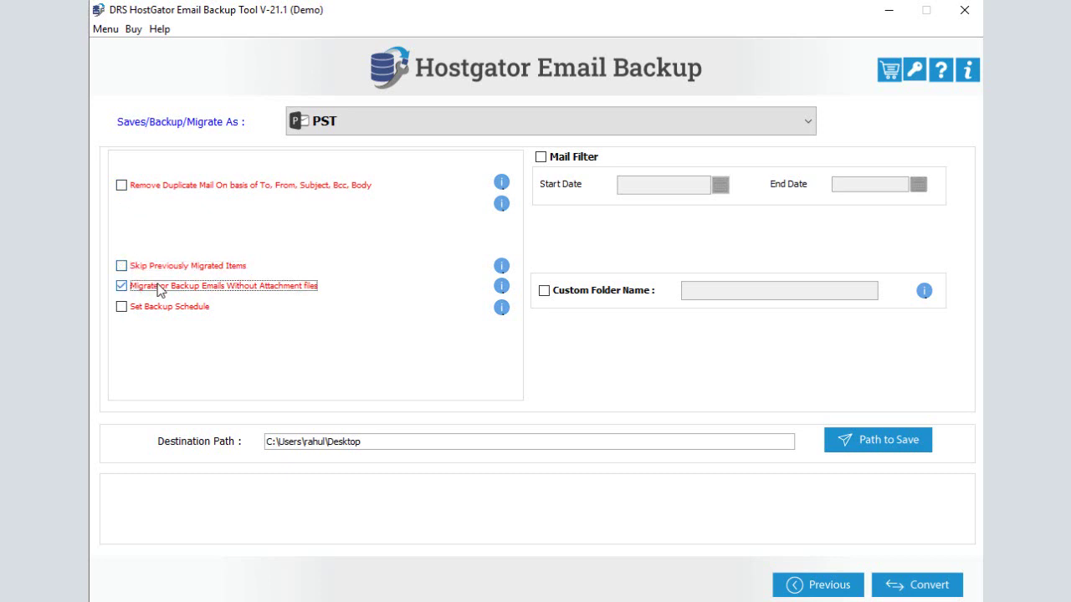
click(142, 289)
click(147, 308)
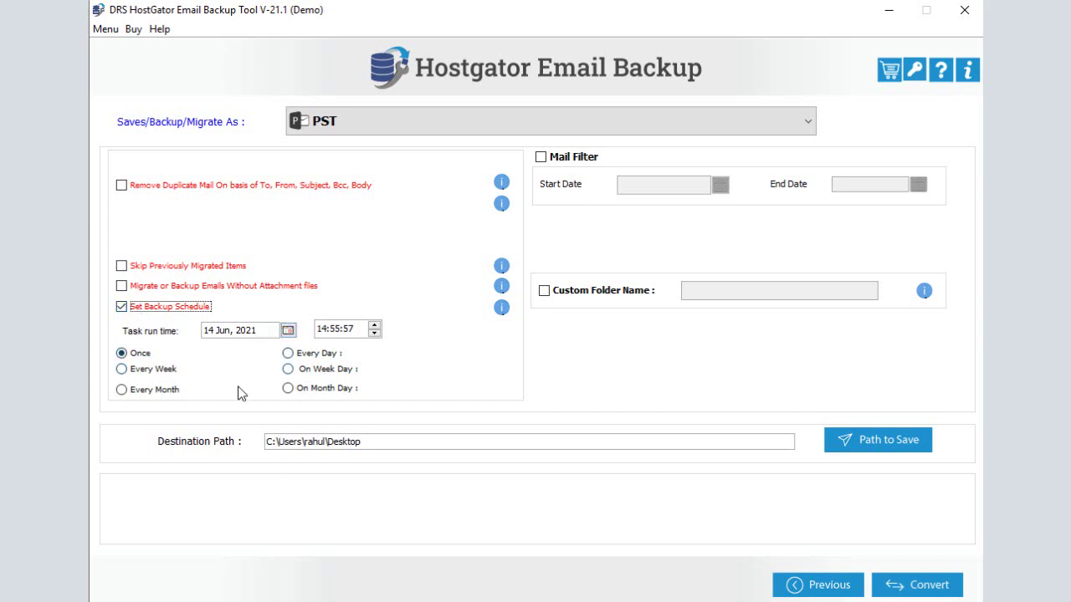
- Turn off backup scheduling and try the date-range mail filter's calendars, leaving the filter off
click(159, 307)
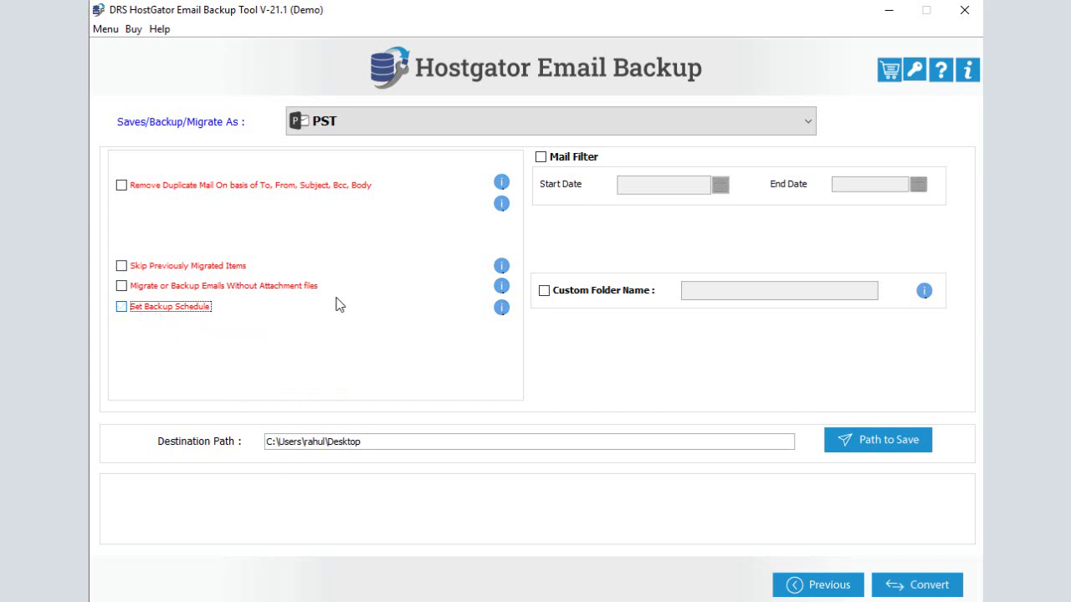
click(541, 159)
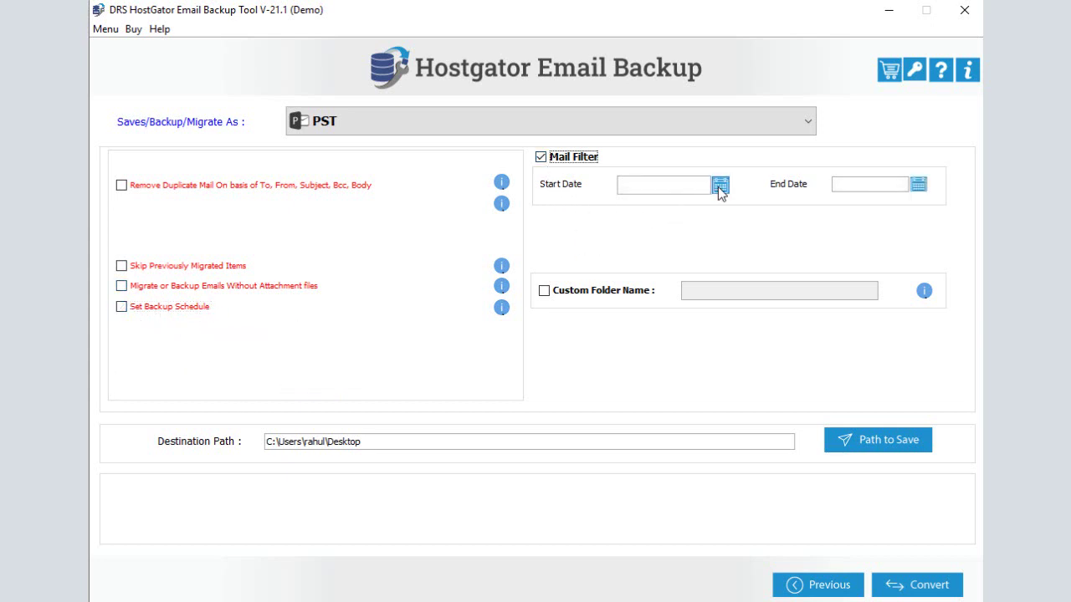
click(720, 185)
click(720, 185)
click(920, 186)
click(919, 185)
click(541, 157)
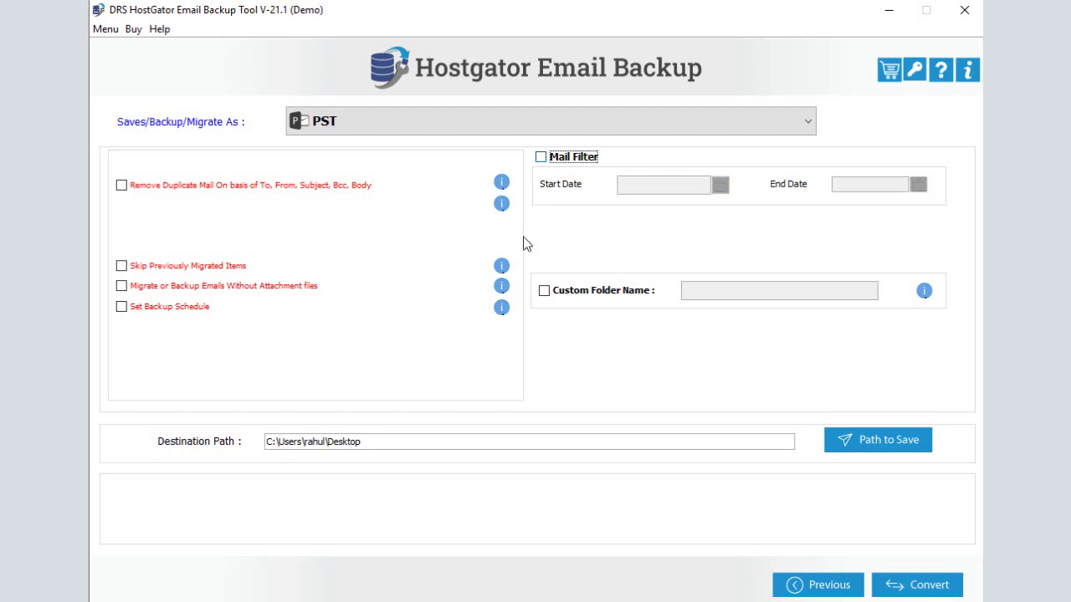
- Leave the custom folder name off and choose the Desktop as the save path
click(545, 291)
click(685, 290)
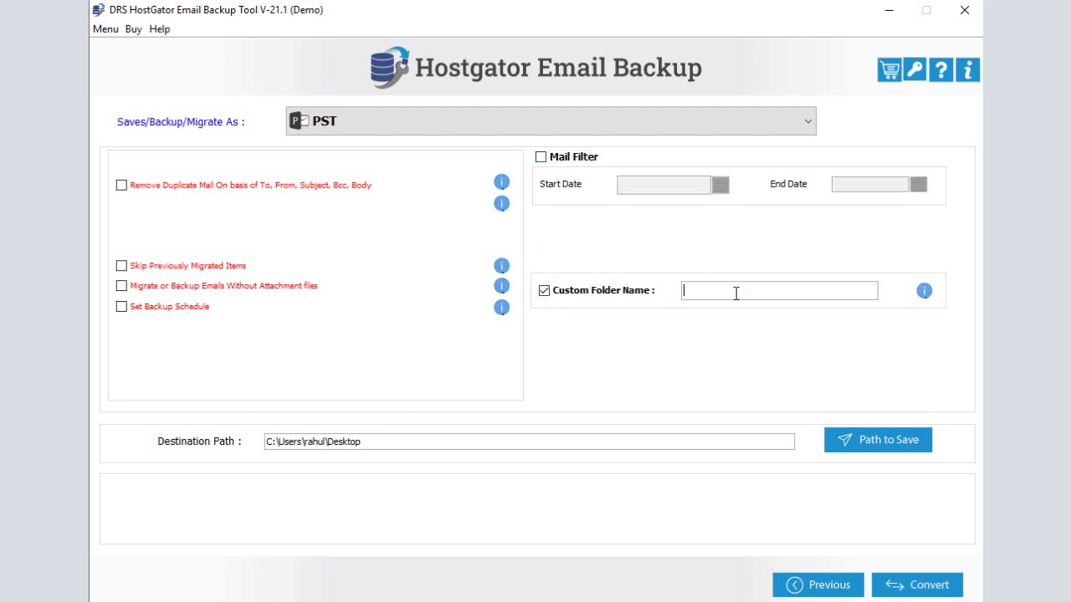
click(579, 294)
click(879, 450)
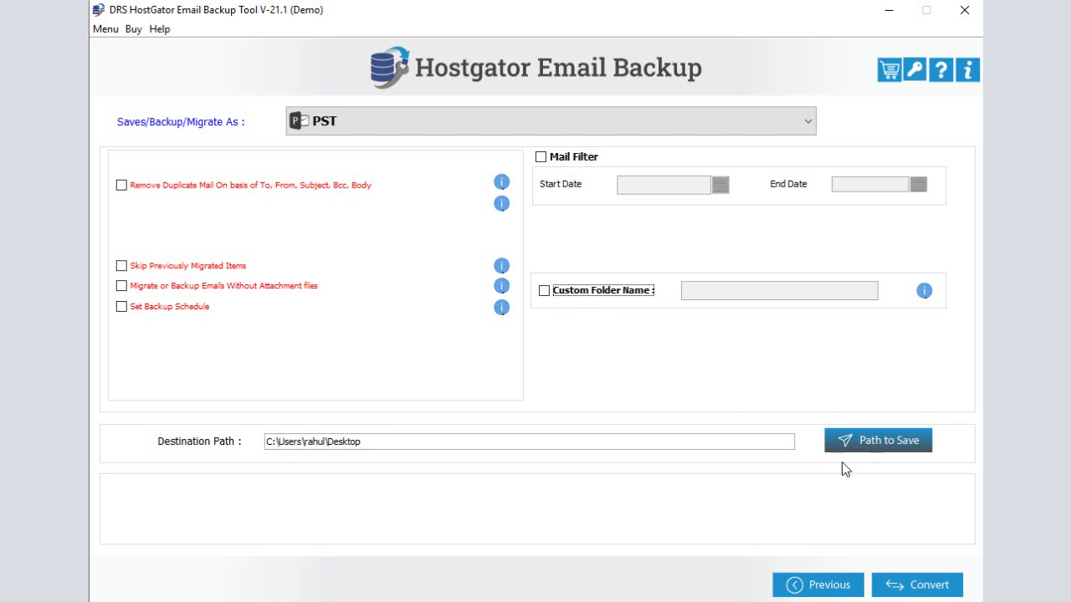
click(731, 434)
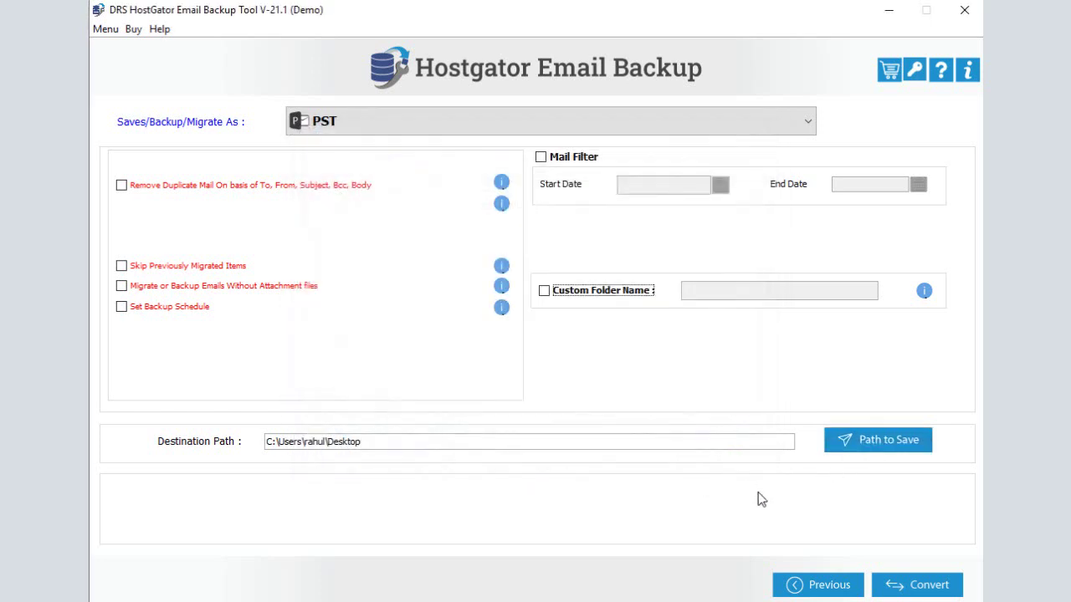
- Start converting the selected mailbox folders to PST on the Desktop
click(908, 585)
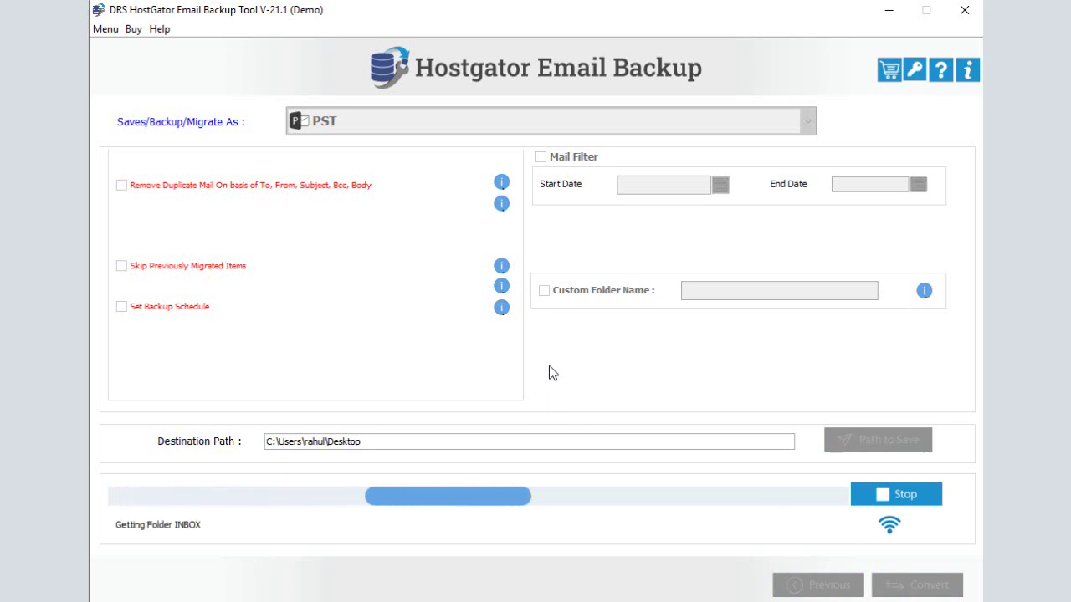